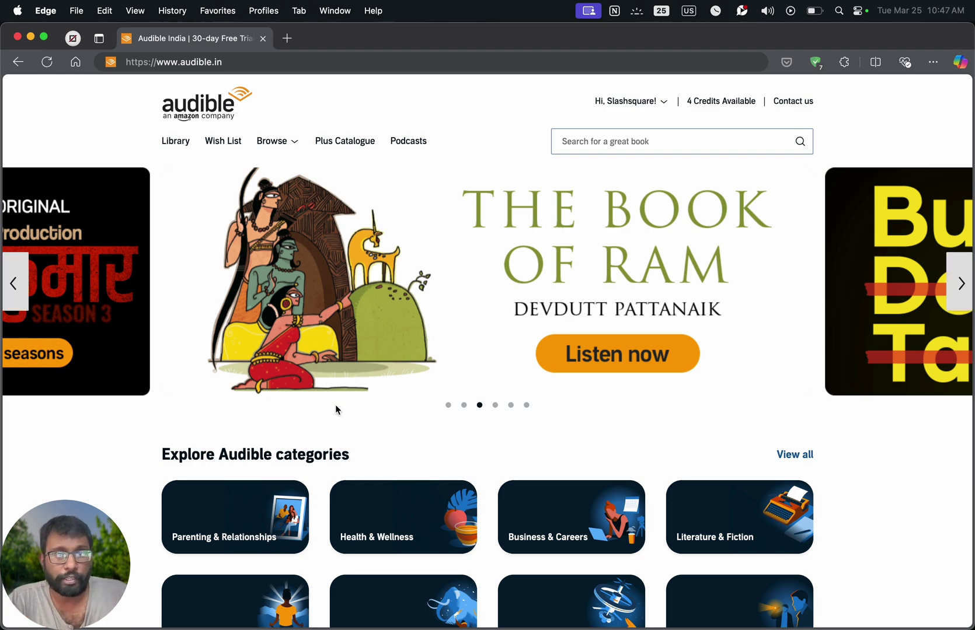
- Examine the Audible home page's categories and recommendations, the site's web address and the account's membership details
{"action": "scroll", "coordinate": [337, 410], "scroll_direction": "down", "scroll_amount": 5}
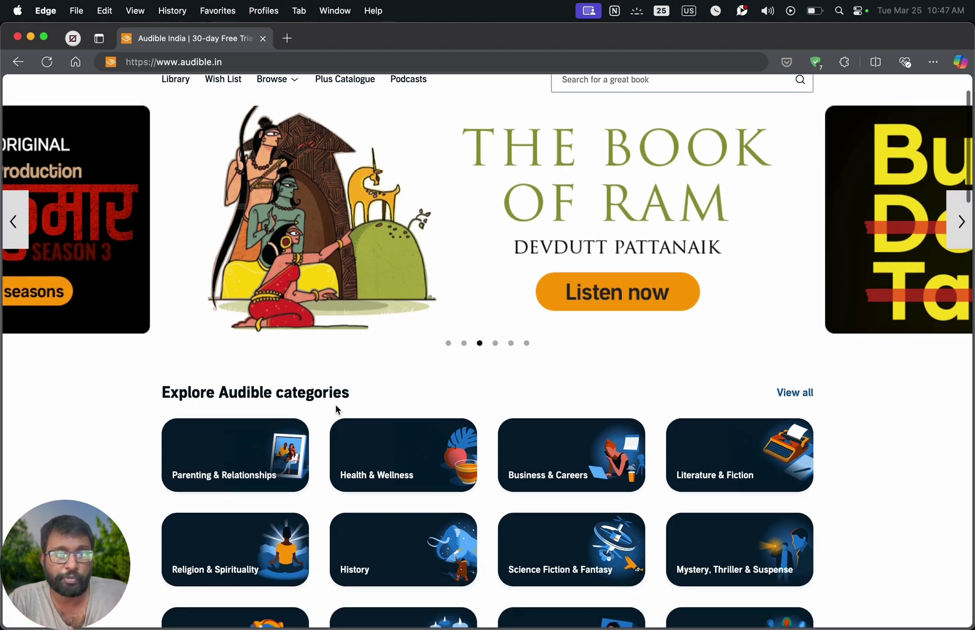
{"action": "scroll", "coordinate": [336, 409], "scroll_direction": "down", "scroll_amount": 7}
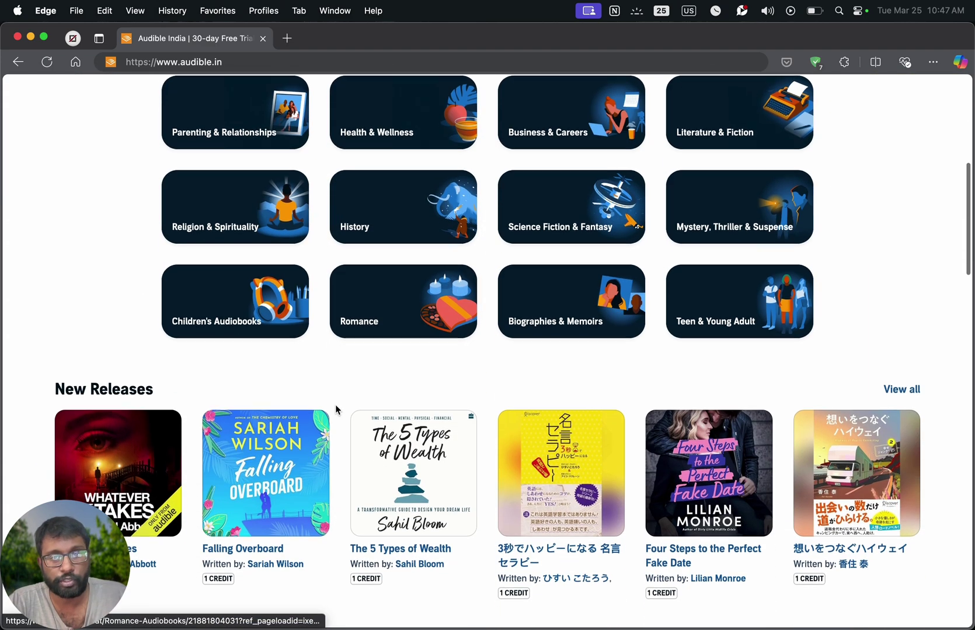
{"action": "scroll", "coordinate": [336, 410], "scroll_direction": "down", "scroll_amount": 2}
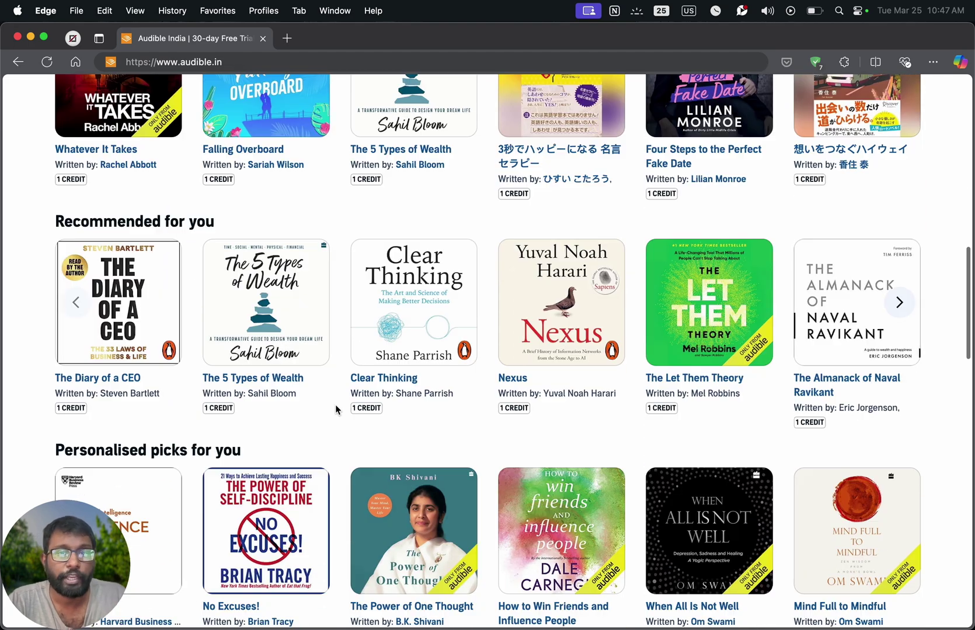
{"action": "scroll", "coordinate": [336, 410], "scroll_direction": "down", "scroll_amount": 4}
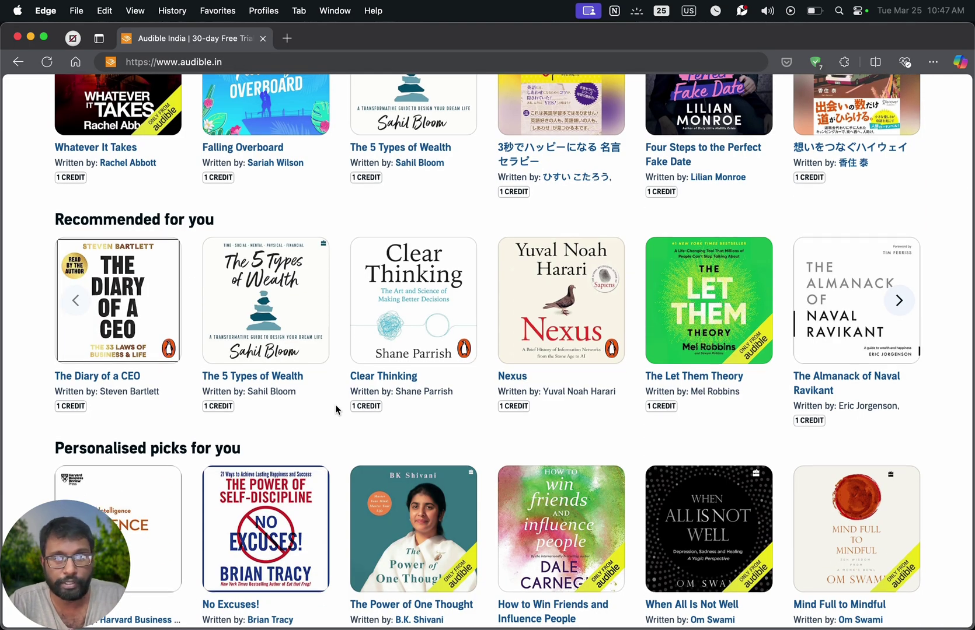
{"action": "scroll", "coordinate": [336, 409], "scroll_direction": "down", "scroll_amount": 2}
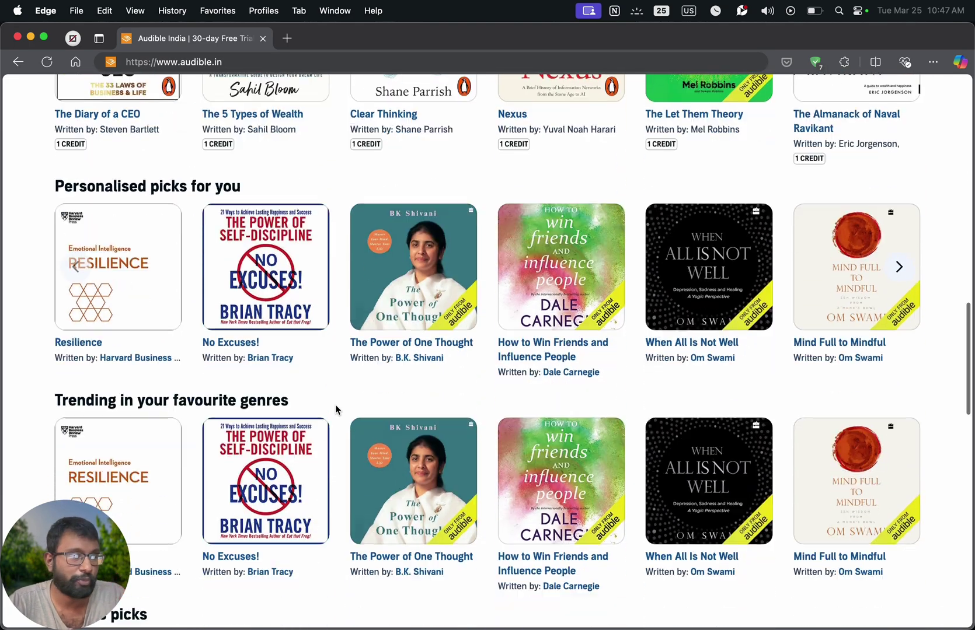
{"action": "key", "text": "super+Up"}
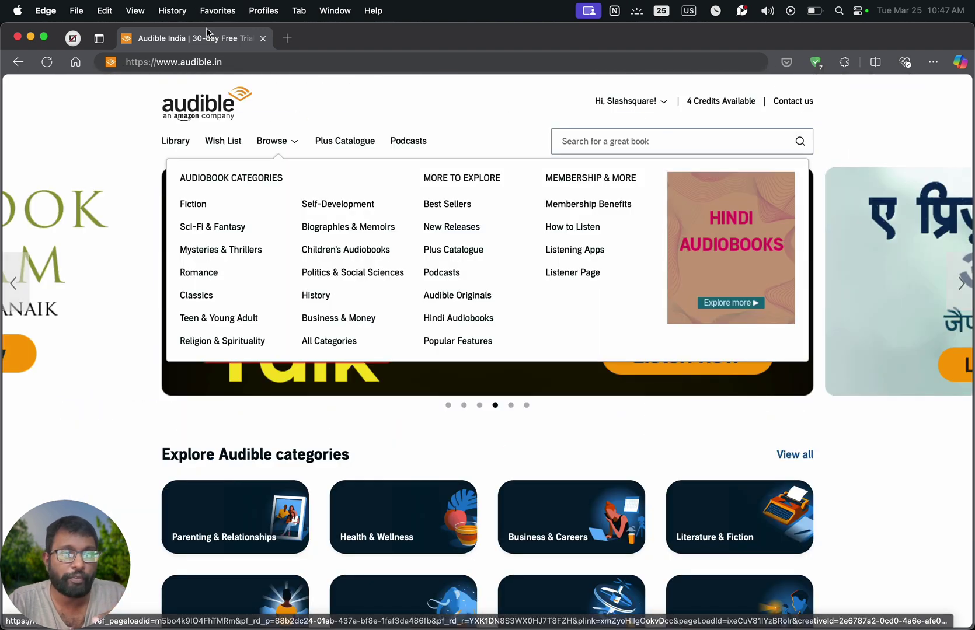
{"action": "left_click", "coordinate": [243, 63]}
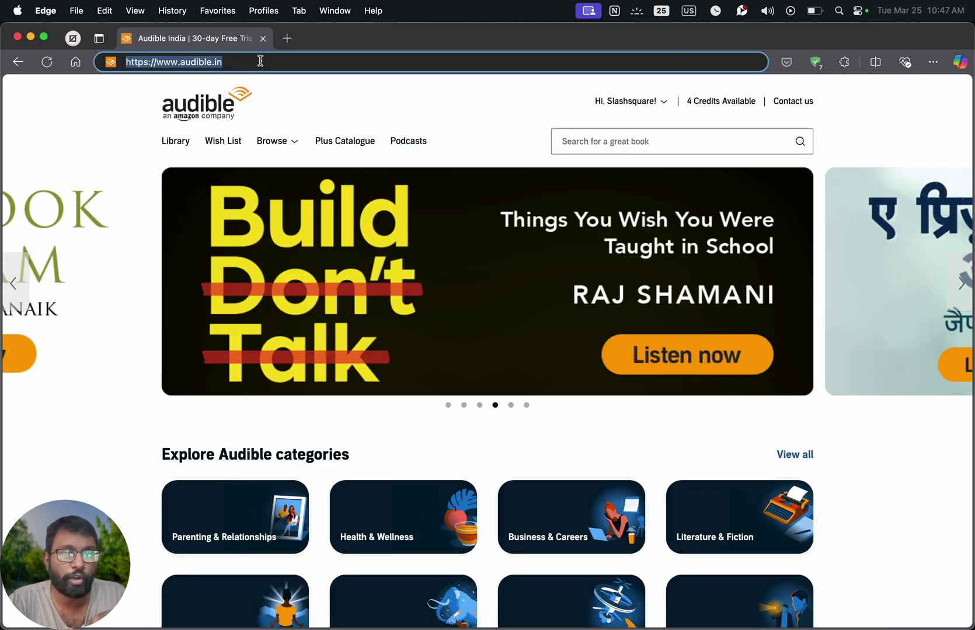
{"action": "left_click", "coordinate": [260, 62]}
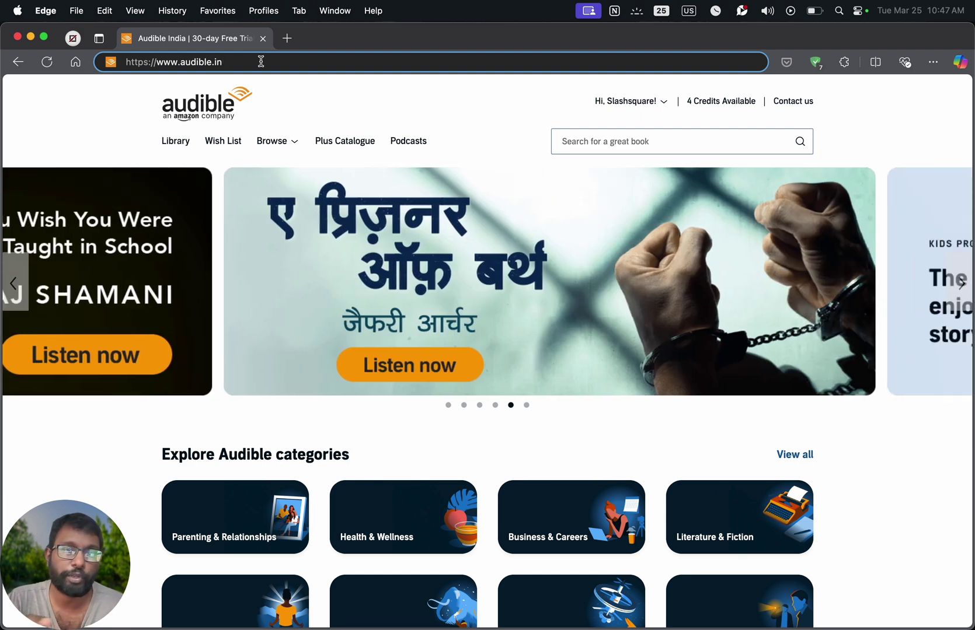
{"action": "left_click", "coordinate": [631, 101]}
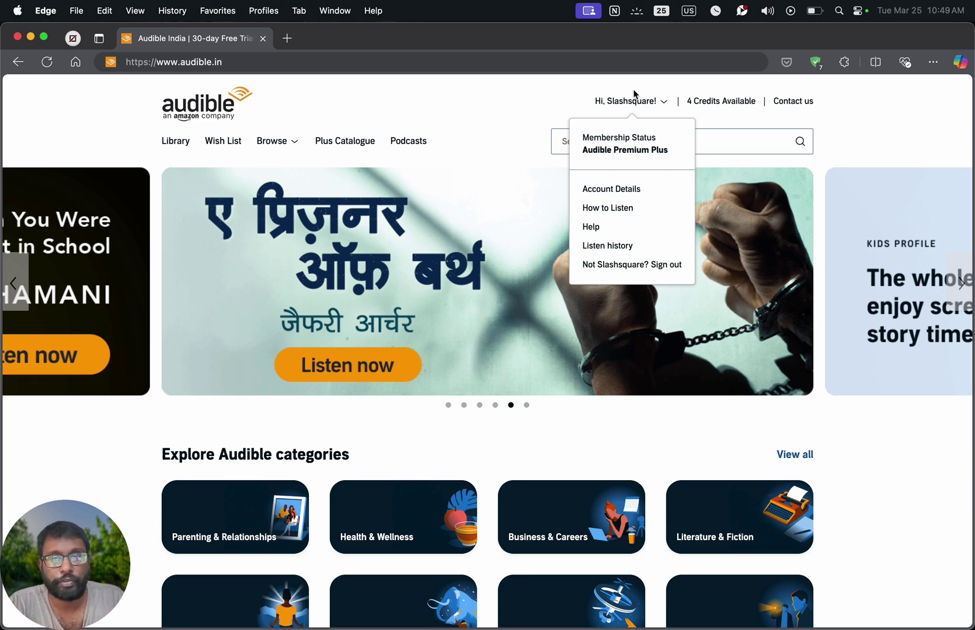
- Download "Ikigai: The Japanese Secret to a Long and Happy Life" from the Audible library and open its .aax file in Apple Books
{"action": "left_click", "coordinate": [177, 146]}
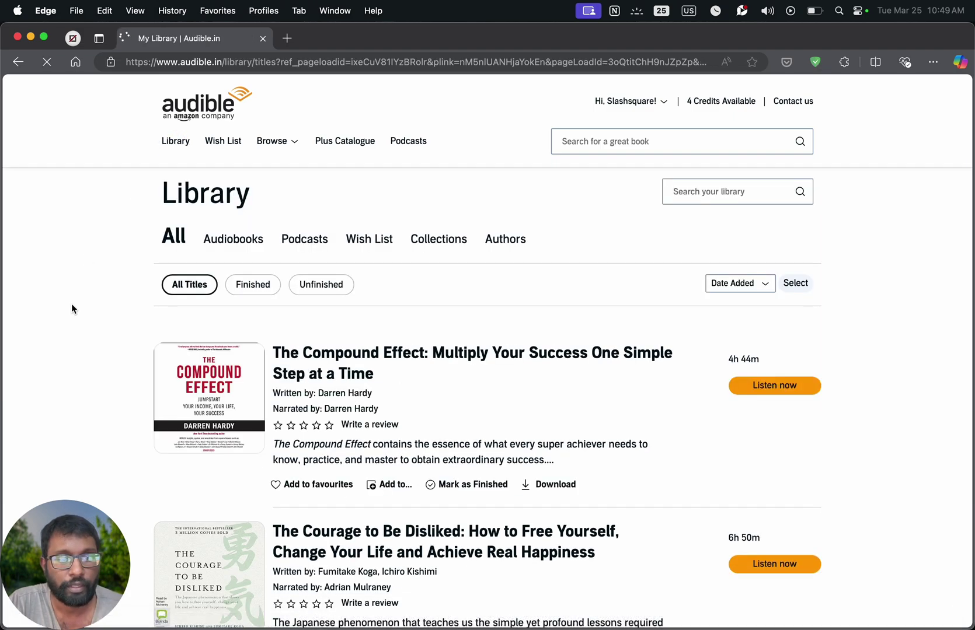
{"action": "scroll", "coordinate": [72, 306], "scroll_direction": "down", "scroll_amount": 3}
{"action": "scroll", "coordinate": [72, 307], "scroll_direction": "down", "scroll_amount": 5}
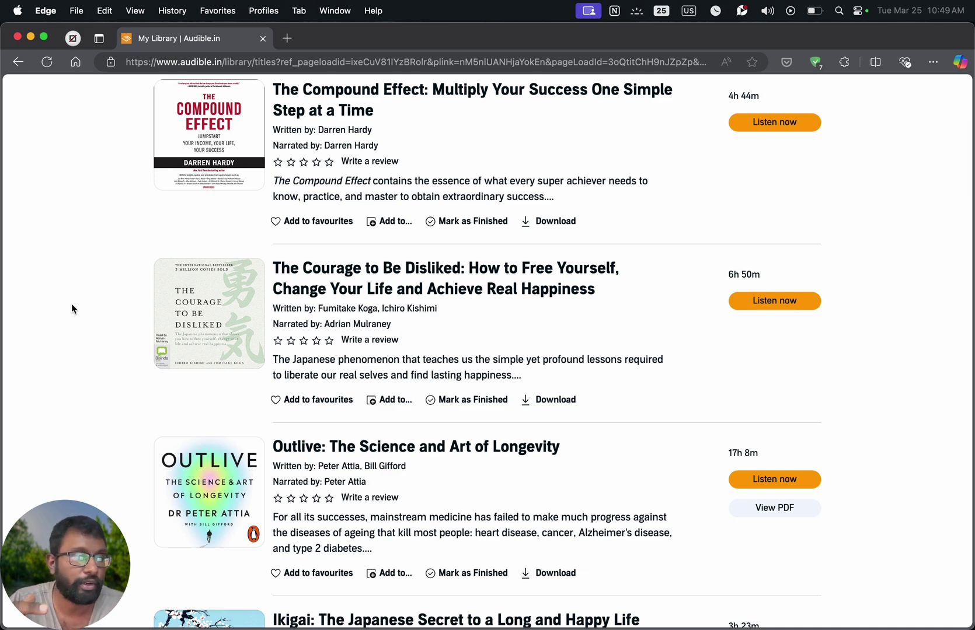
{"action": "scroll", "coordinate": [72, 307], "scroll_direction": "down", "scroll_amount": 8}
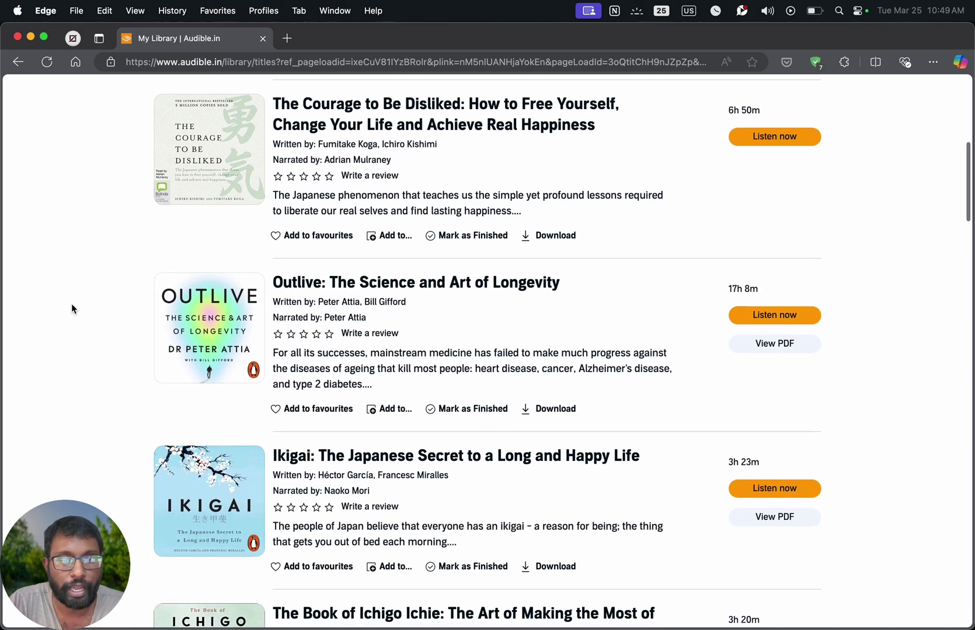
{"action": "scroll", "coordinate": [72, 308], "scroll_direction": "up", "scroll_amount": 9}
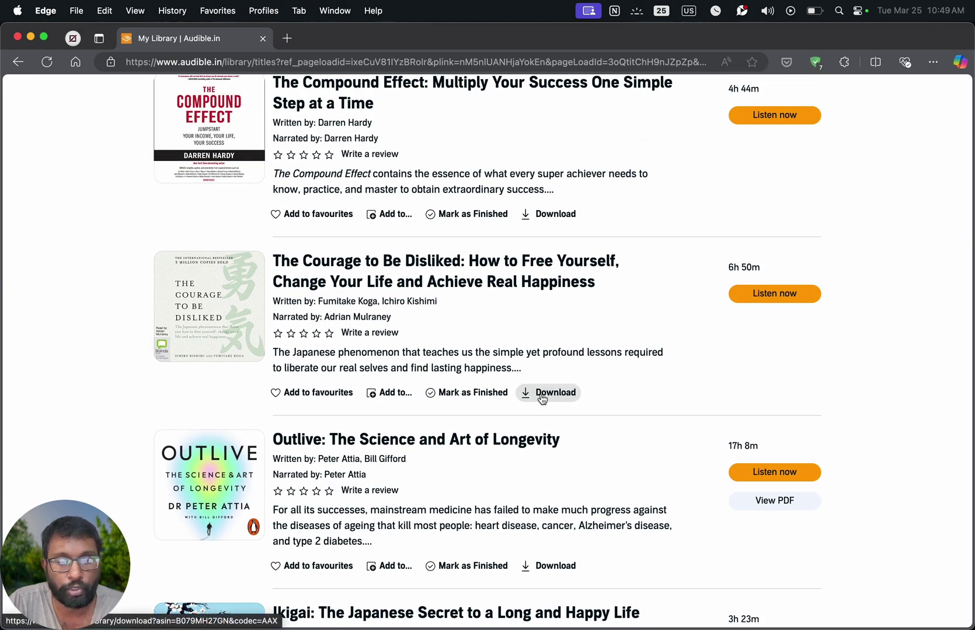
{"action": "scroll", "coordinate": [551, 401], "scroll_direction": "up", "scroll_amount": 4}
{"action": "scroll", "coordinate": [551, 401], "scroll_direction": "up", "scroll_amount": 2}
{"action": "scroll", "coordinate": [553, 386], "scroll_direction": "down", "scroll_amount": 3}
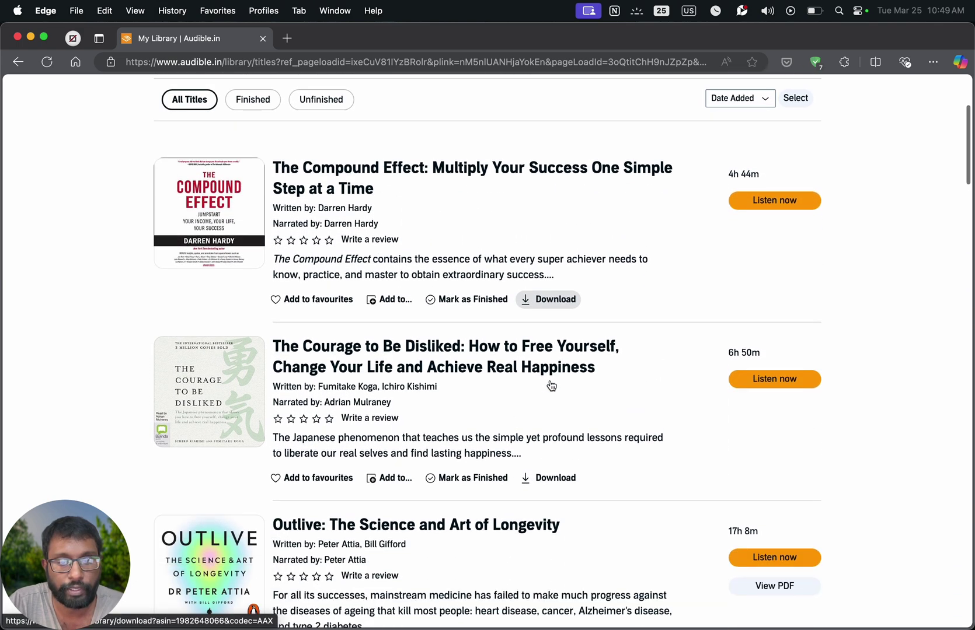
{"action": "scroll", "coordinate": [554, 477], "scroll_direction": "down", "scroll_amount": 4}
{"action": "scroll", "coordinate": [555, 480], "scroll_direction": "down", "scroll_amount": 7}
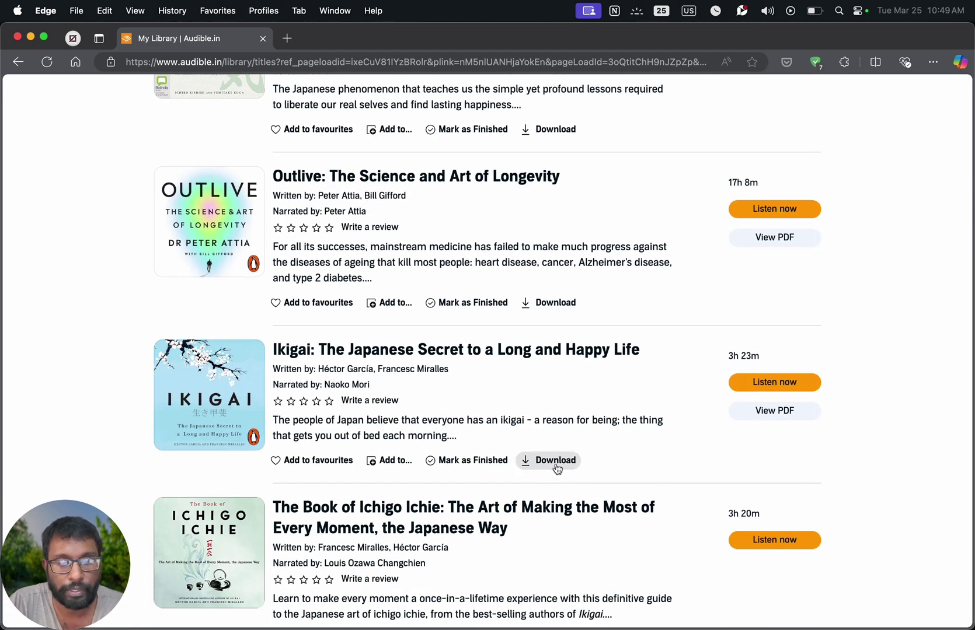
{"action": "left_click", "coordinate": [551, 463]}
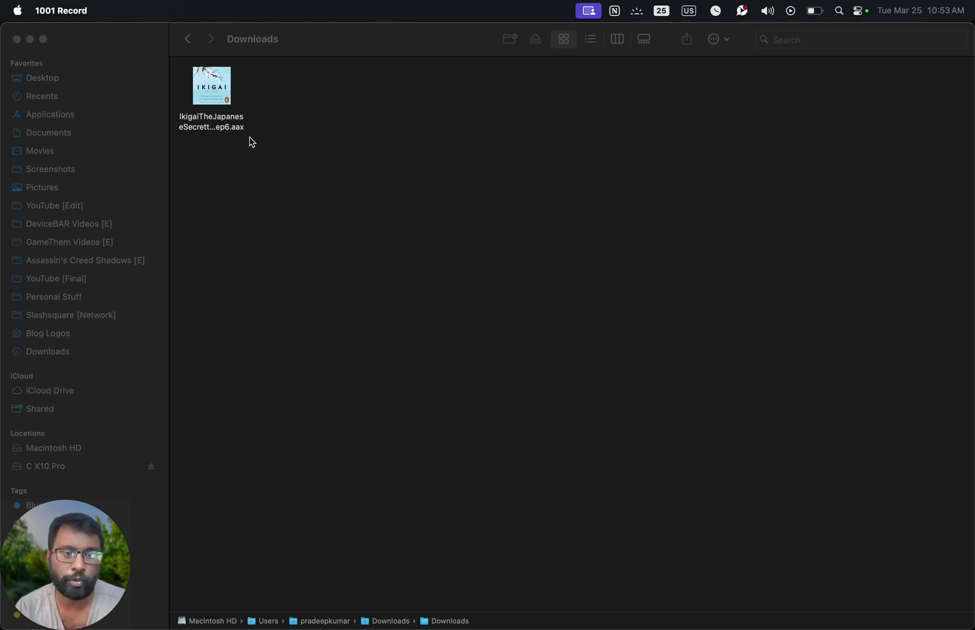
{"action": "double_click", "coordinate": [222, 93]}
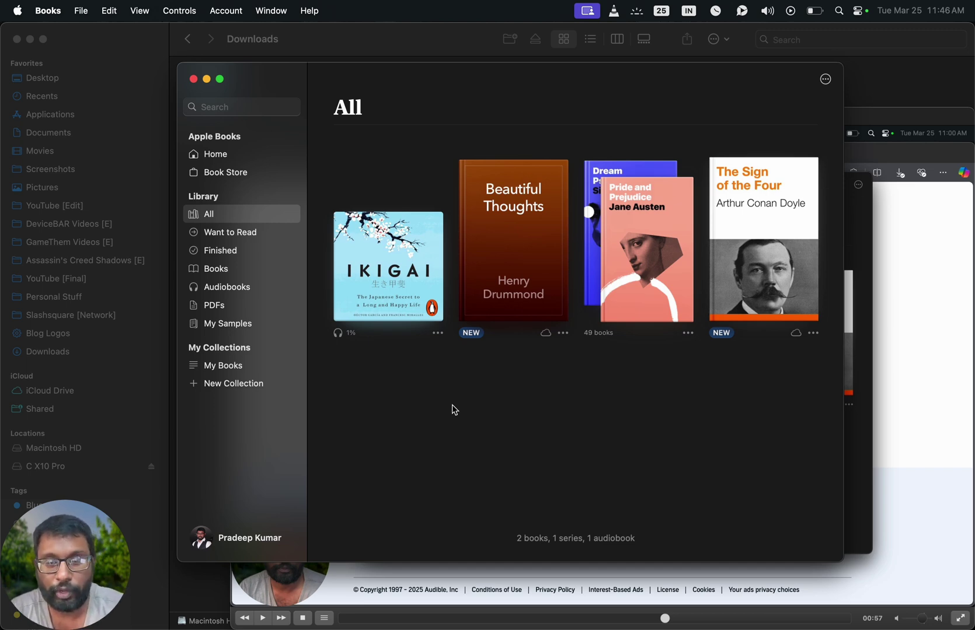
- Play the 1001Record250325105955.mov recording briefly in VLC, and close it to return to Books
{"action": "left_click", "coordinate": [757, 604]}
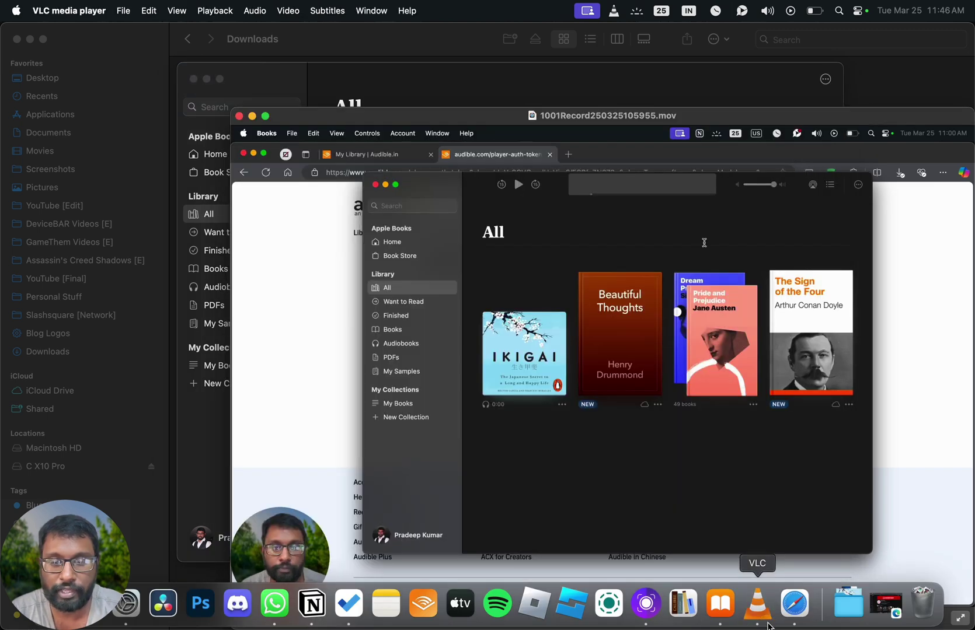
{"action": "key", "text": "space"}
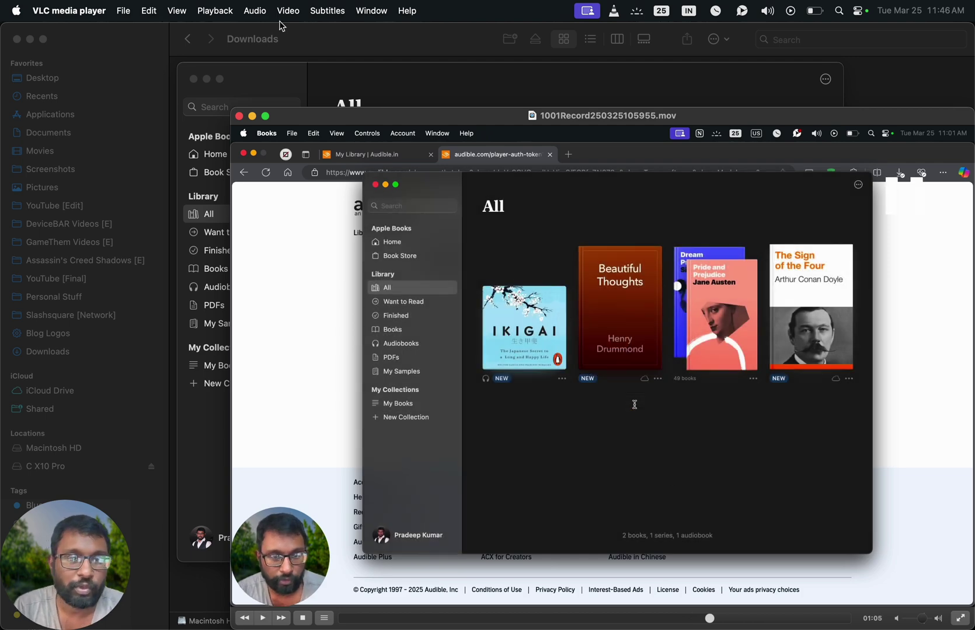
{"action": "left_click", "coordinate": [238, 116]}
{"action": "left_click", "coordinate": [417, 371]}
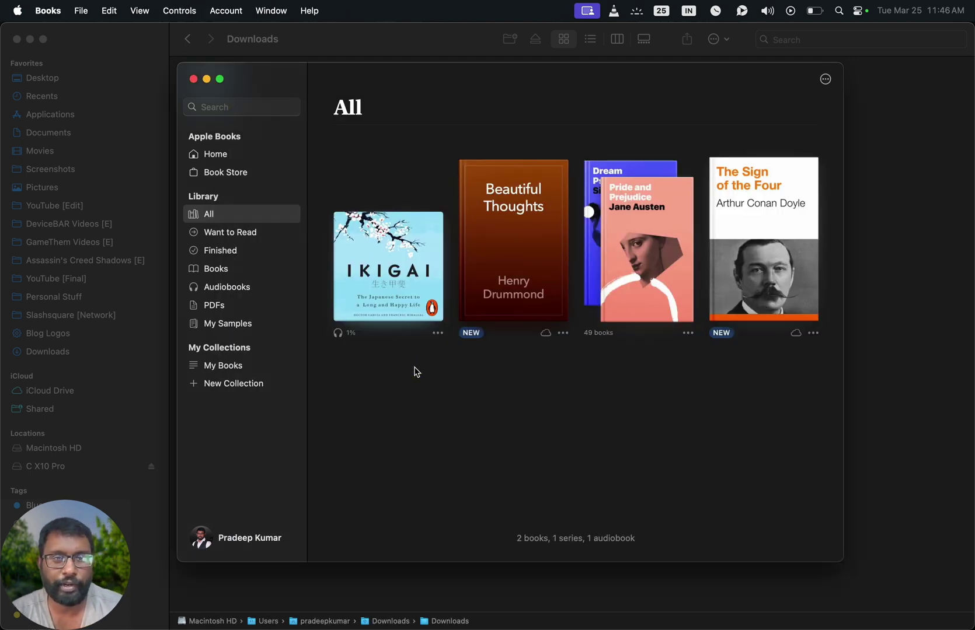
- Start the Ikigai audiobook in the Books library and agree to authorize this computer on Audible's website
{"action": "left_click", "coordinate": [411, 290]}
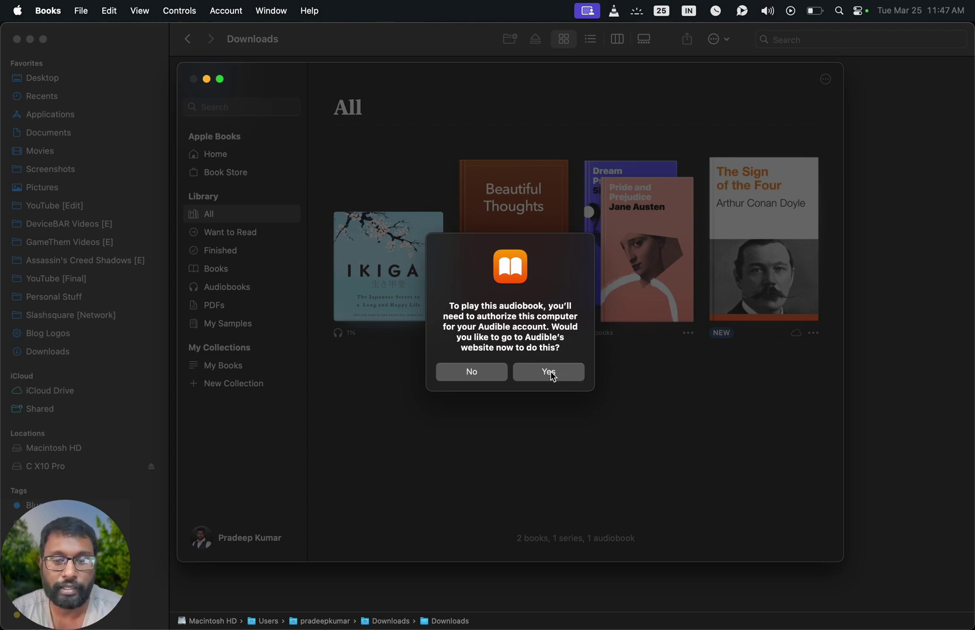
{"action": "left_click", "coordinate": [550, 373]}
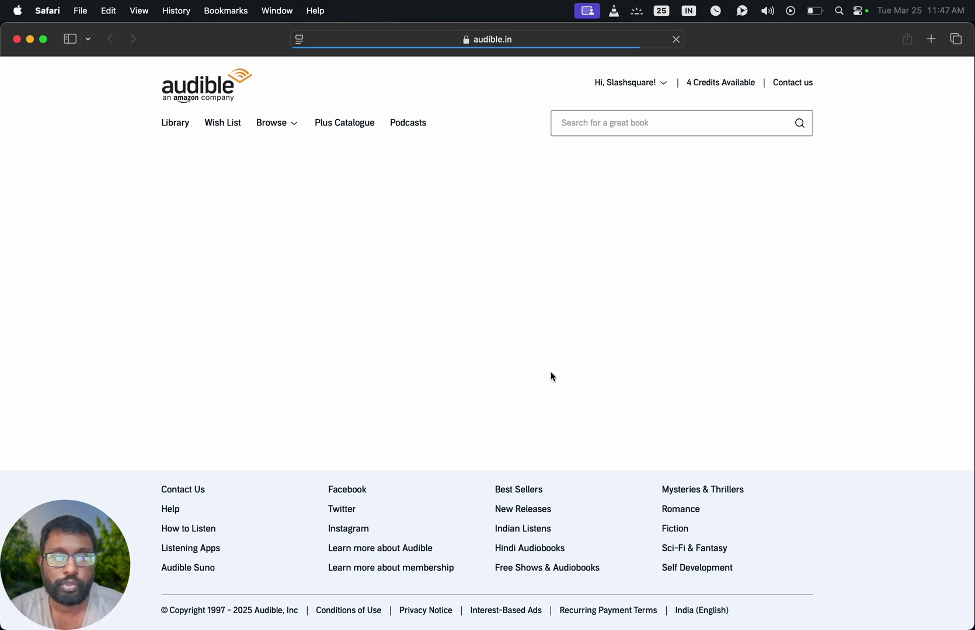
- Switch the authorization page's address to the audible.com domain and activate Audible listening for Apple Books
{"action": "left_click", "coordinate": [512, 46]}
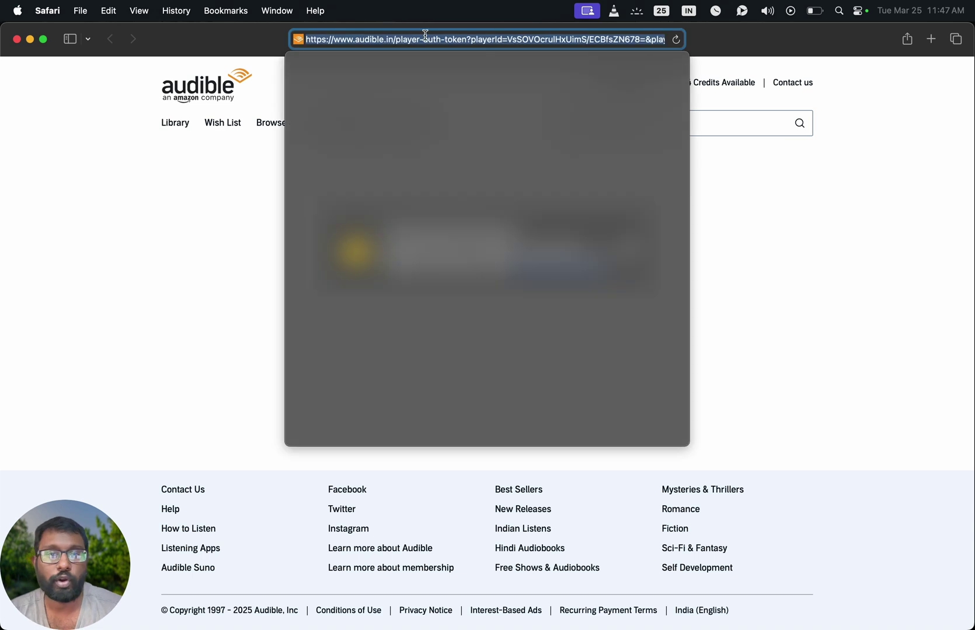
{"action": "left_click", "coordinate": [388, 39]}
{"action": "key", "text": "BackSpace"}
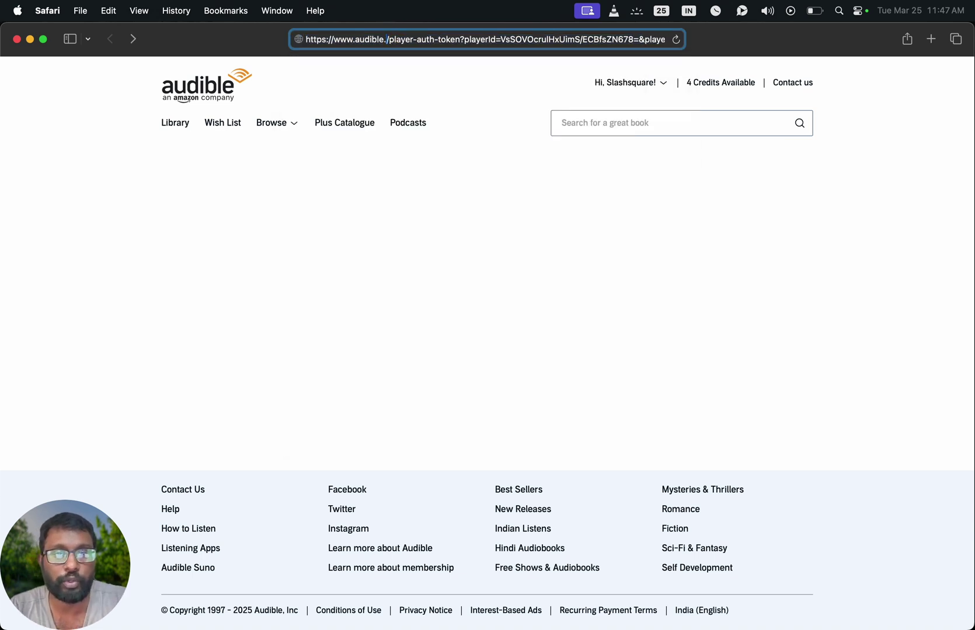
{"action": "type", "text": "com"}
{"action": "key", "text": "Return"}
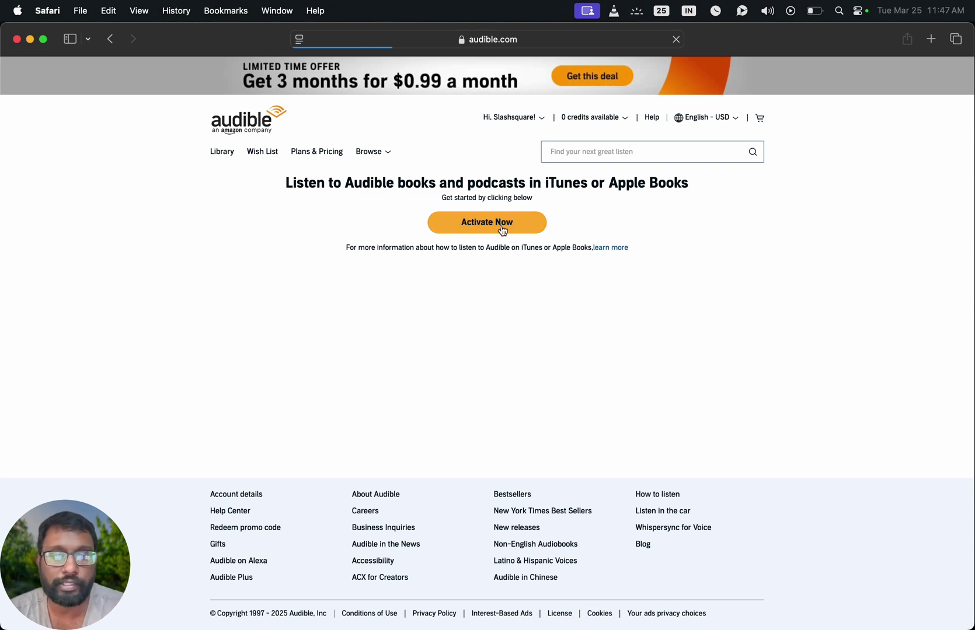
{"action": "mouse_move", "coordinate": [528, 119]}
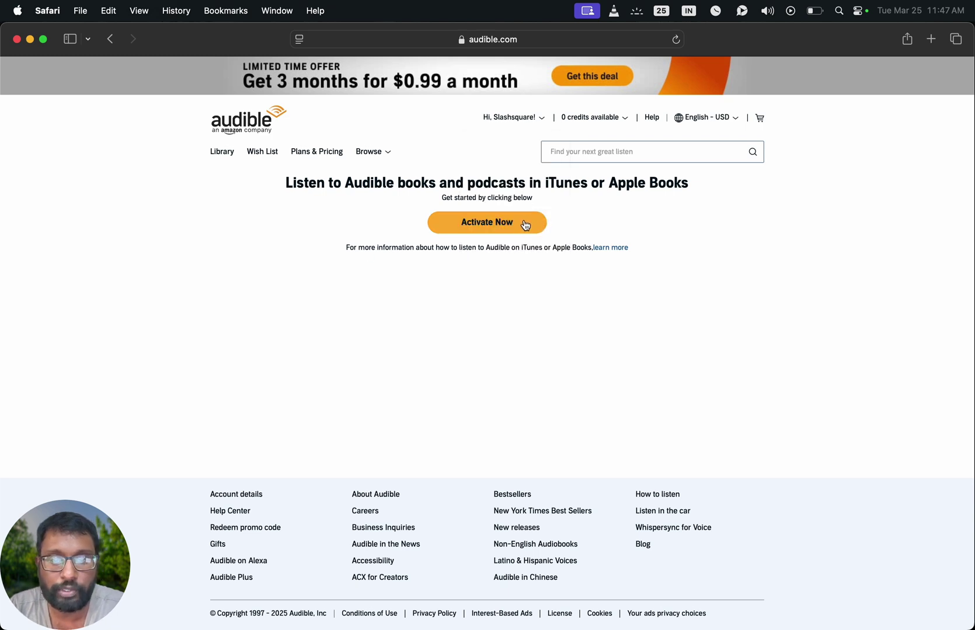
{"action": "left_click", "coordinate": [525, 226]}
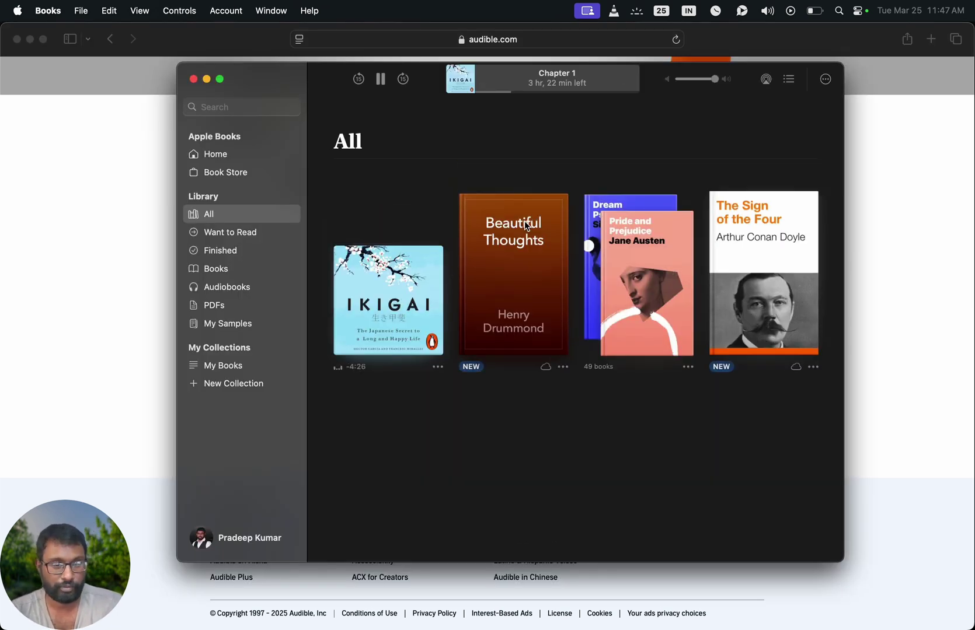
- Move Ikigai's playback back to the start of Chapter 1 and show the audiobook's track list
{"action": "left_click", "coordinate": [380, 81]}
{"action": "left_click", "coordinate": [478, 93]}
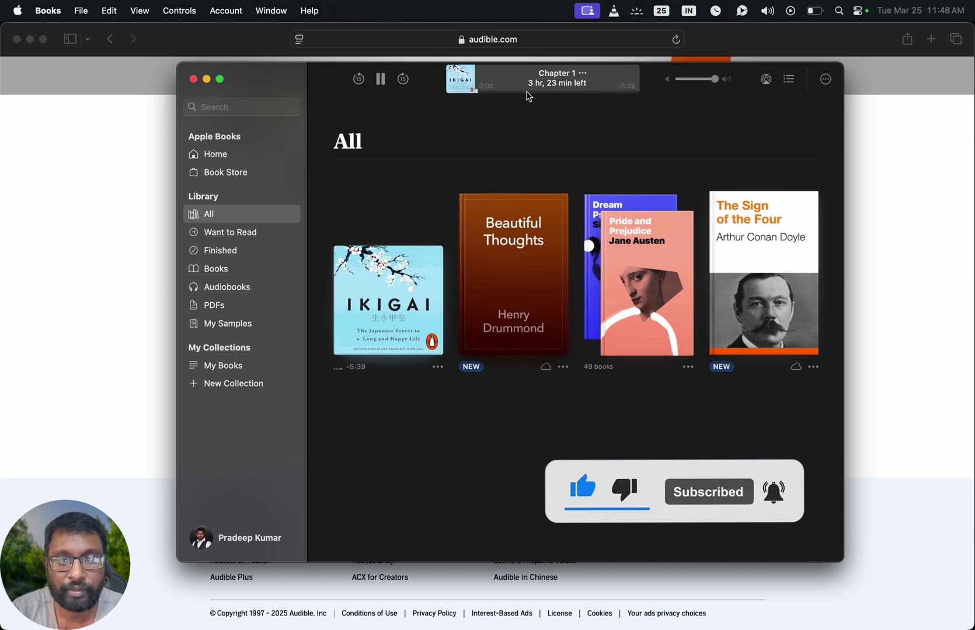
{"action": "left_click", "coordinate": [789, 78]}
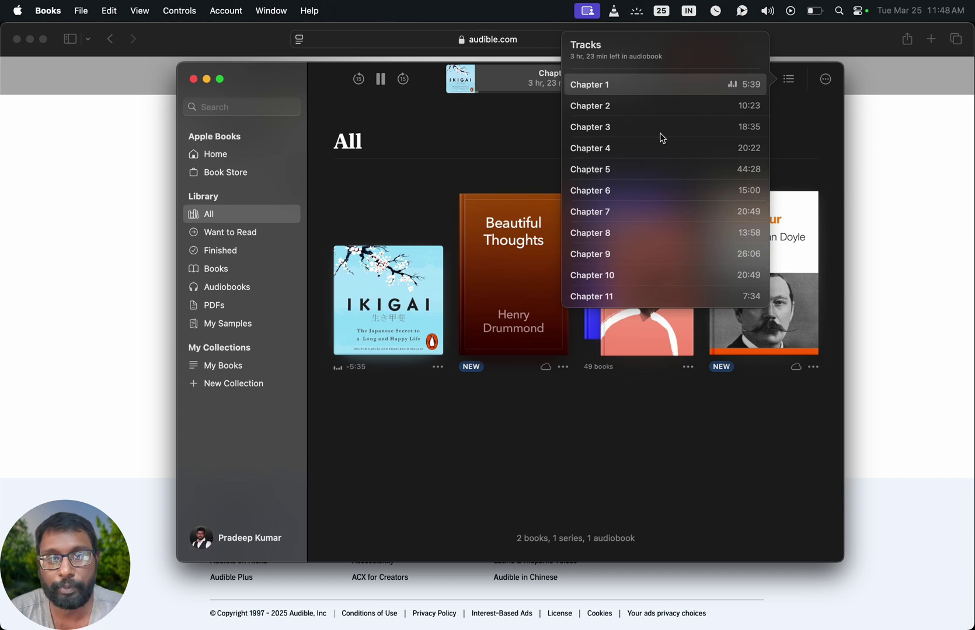
- Close the track list, pause the Ikigai audiobook and lower the playback volume
{"action": "left_click", "coordinate": [374, 75]}
{"action": "left_click", "coordinate": [380, 79]}
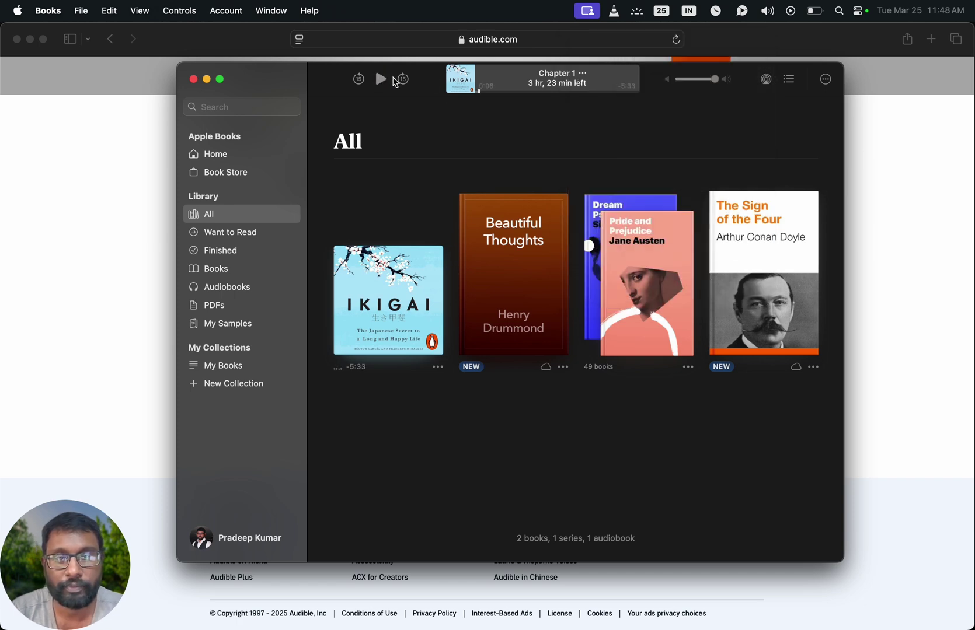
{"action": "left_click_drag", "start_coordinate": [717, 79], "coordinate": [700, 79]}
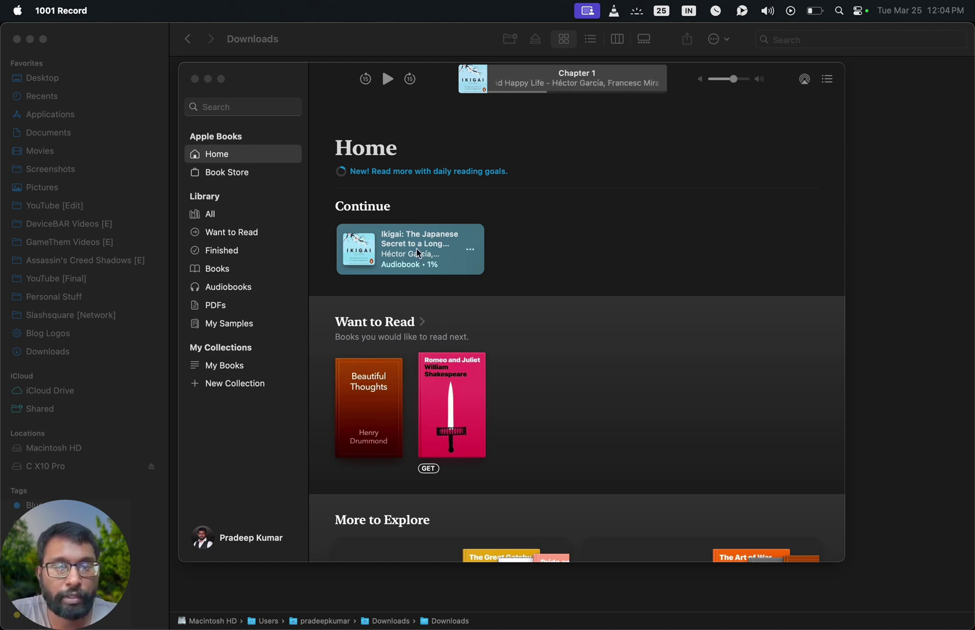
- Check the options offered for Ikigai in the Continue section of Home, and briefly resume and pause its playback
{"action": "left_click", "coordinate": [470, 249]}
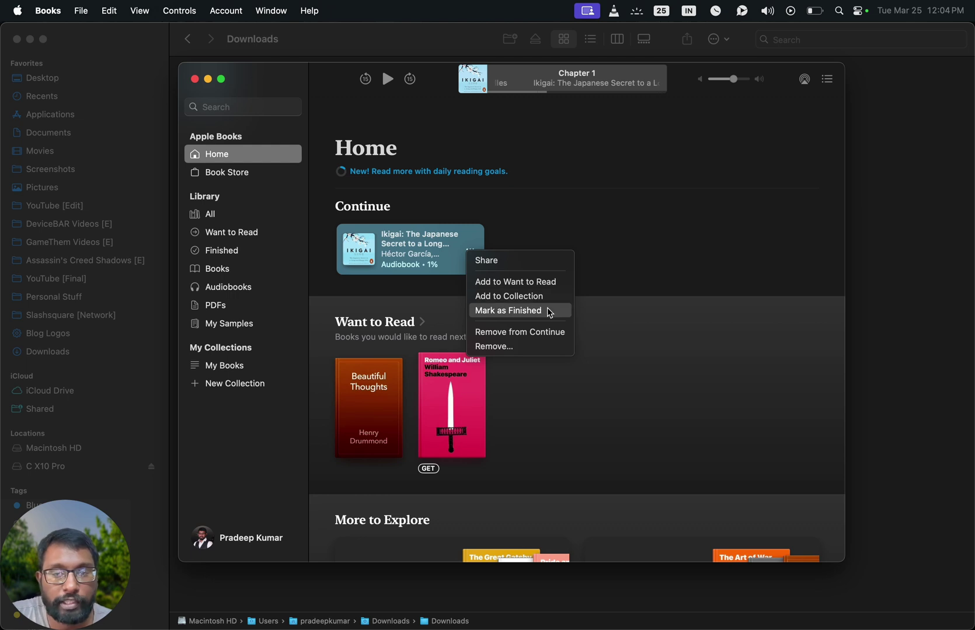
{"action": "left_click", "coordinate": [633, 228]}
{"action": "left_click", "coordinate": [432, 248]}
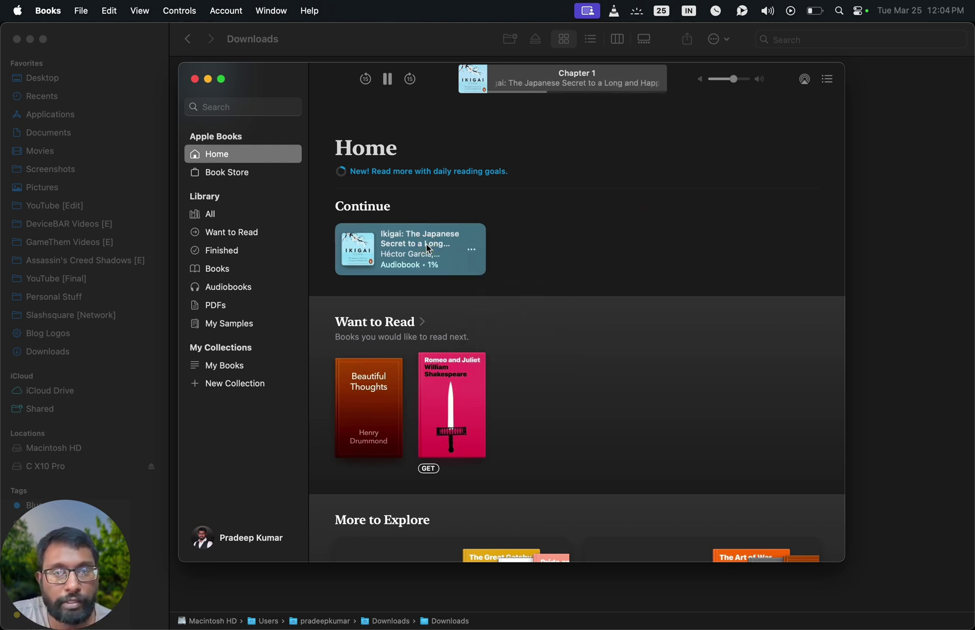
{"action": "left_click", "coordinate": [388, 80]}
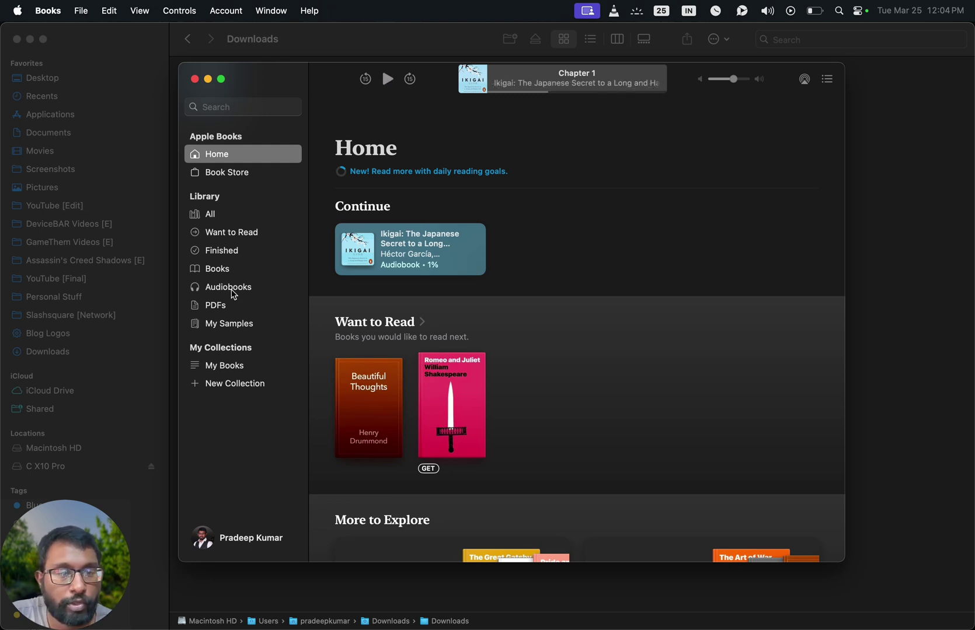
- Show the Audiobooks collection in the library and view the account's authorization options
{"action": "left_click", "coordinate": [228, 290]}
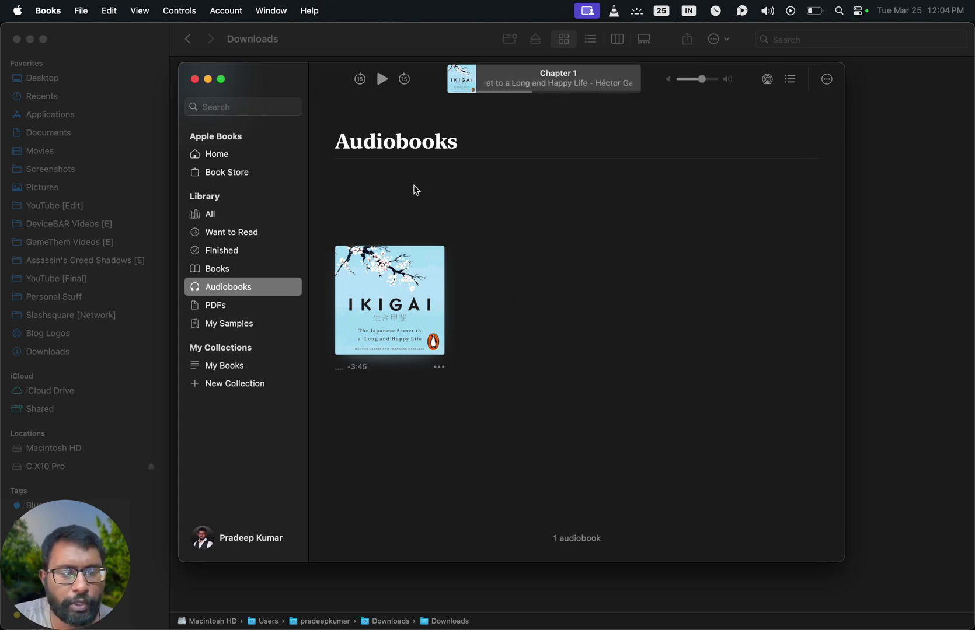
{"action": "left_click", "coordinate": [226, 7]}
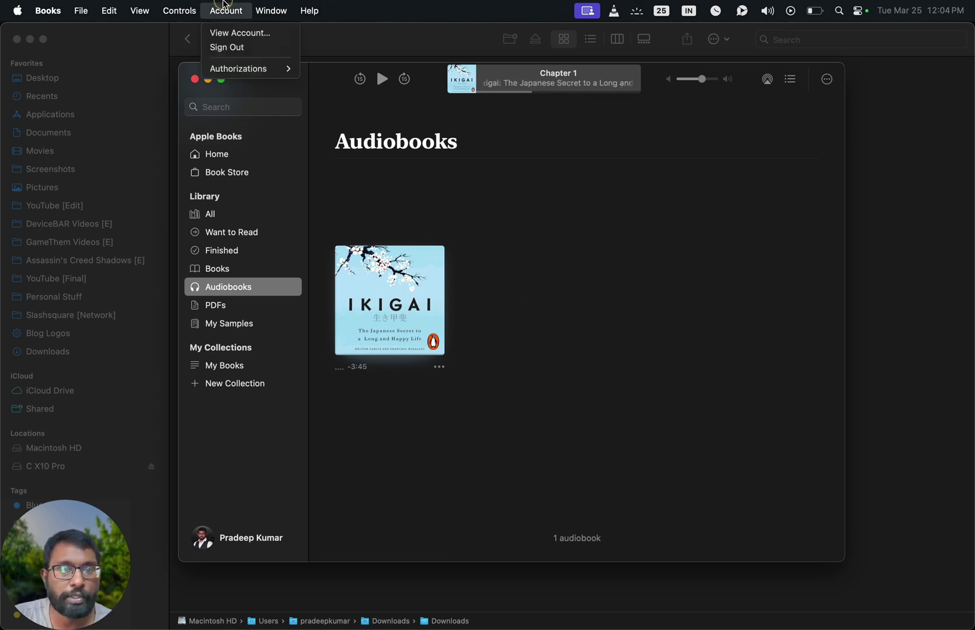
{"action": "mouse_move", "coordinate": [241, 72]}
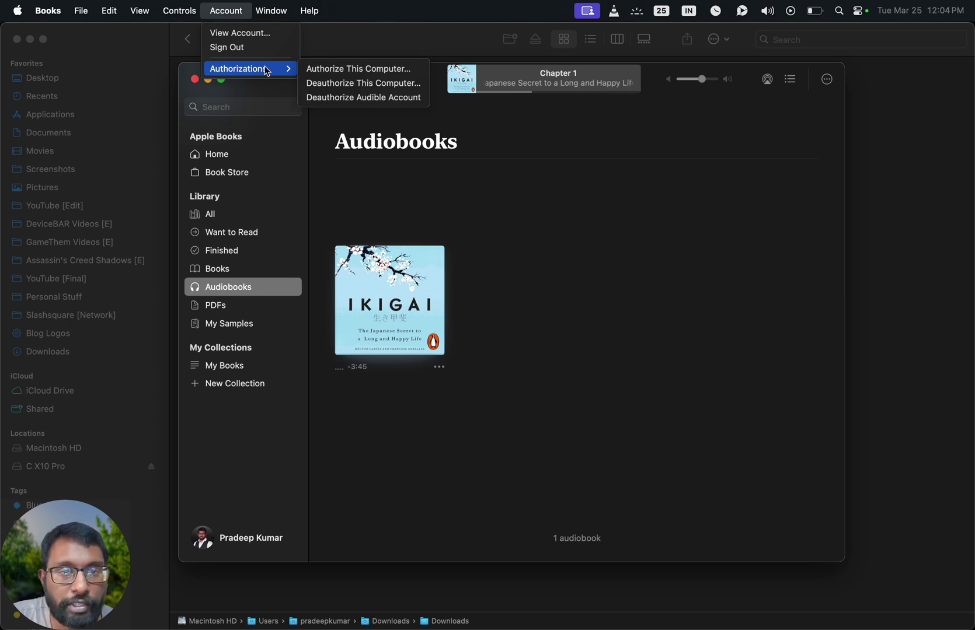